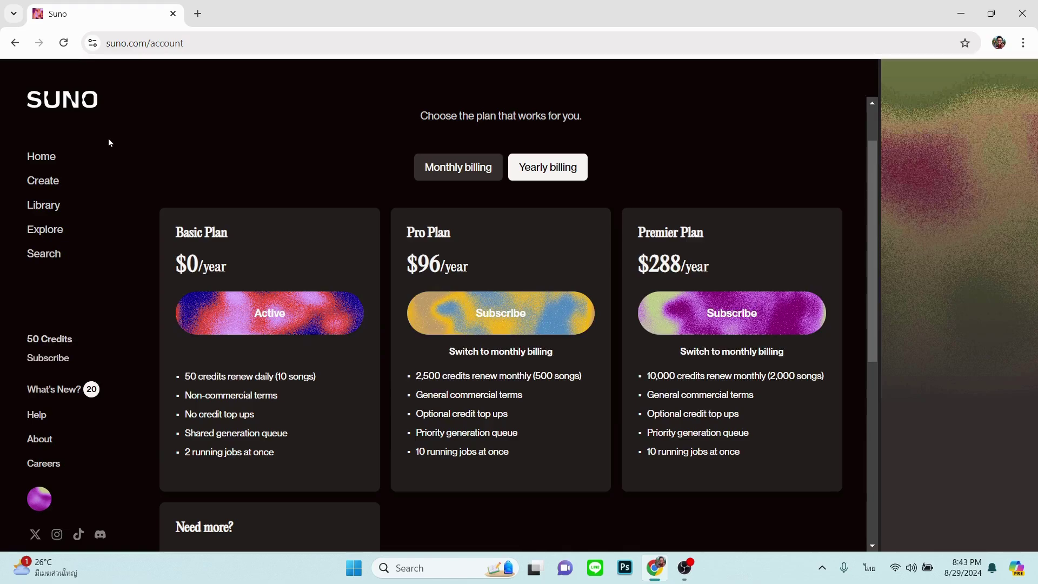
- Open the song creation page from the home page and leave Custom mode enabled
{"action": "left_click", "coordinate": [46, 160]}
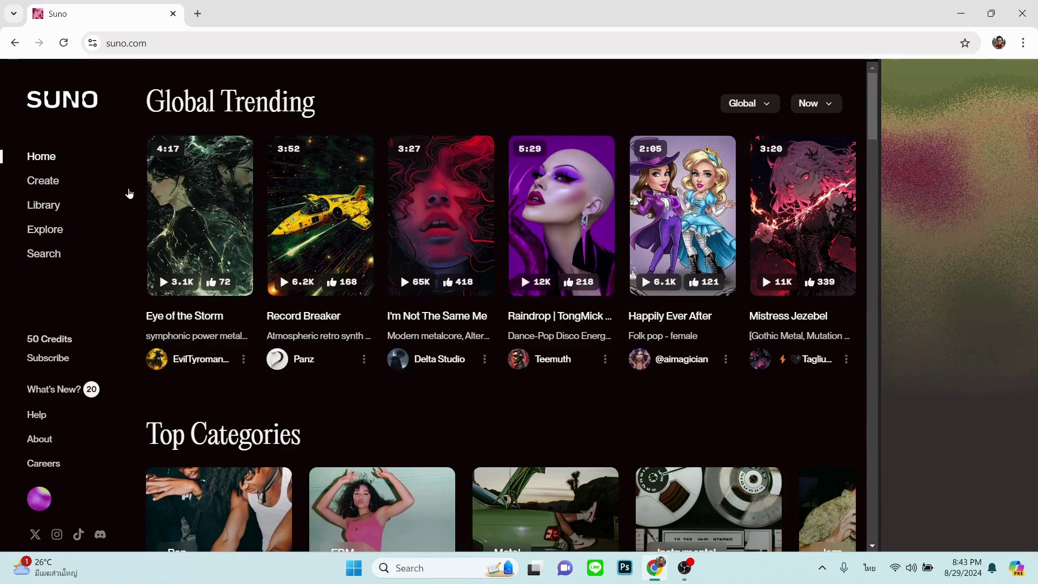
{"action": "left_click", "coordinate": [43, 182]}
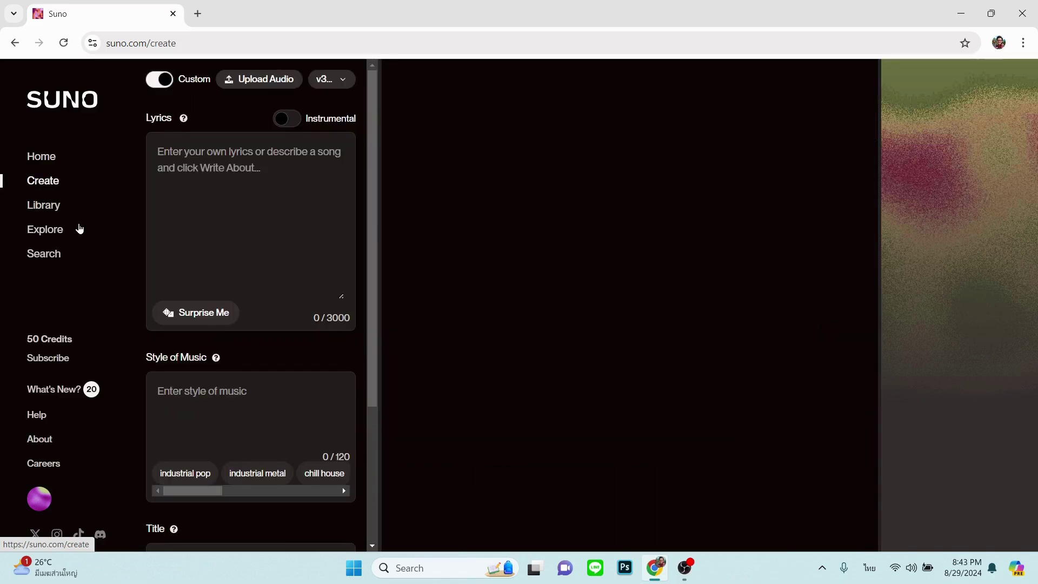
{"action": "left_click", "coordinate": [158, 81]}
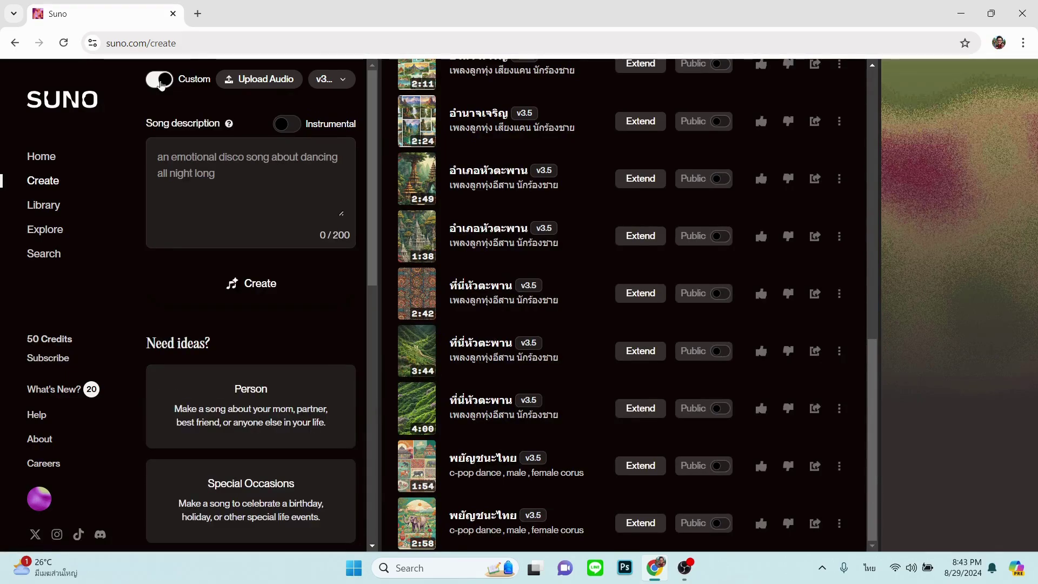
{"action": "left_click", "coordinate": [165, 82]}
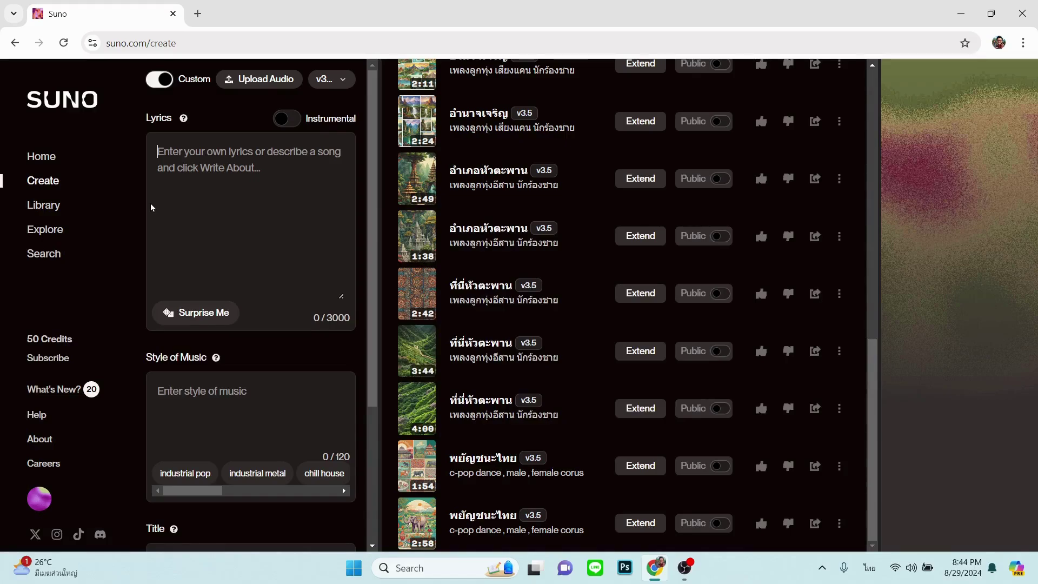
- Switch the keyboard to English and enter the first two lyric lines, "A B C D E F G" and "H I J K L M N O P"
{"action": "key", "text": "alt+shift"}
{"action": "left_click", "coordinate": [151, 205]}
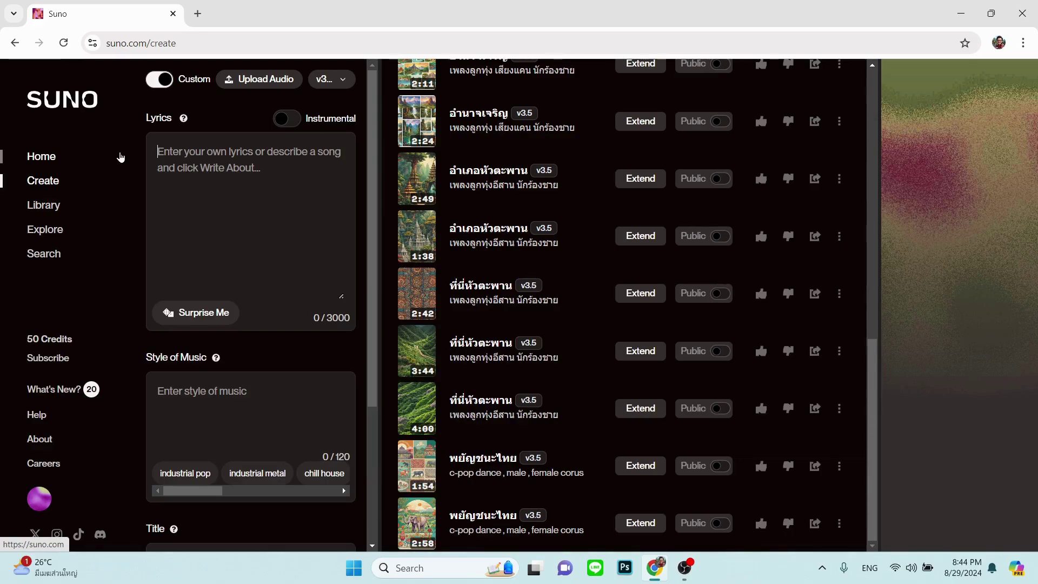
{"action": "type", "text": "A"}
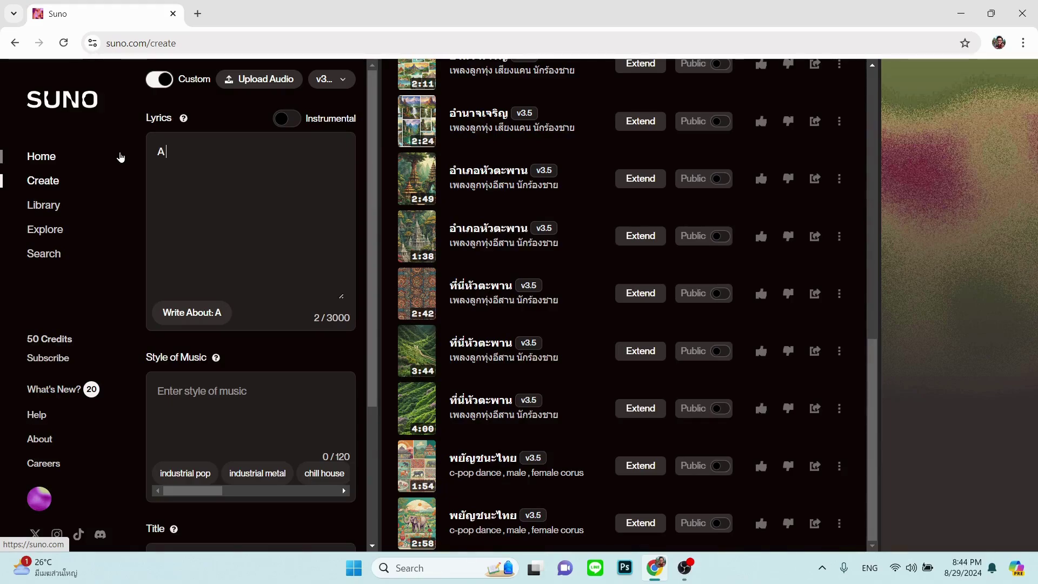
{"action": "type", "text": " B C D"}
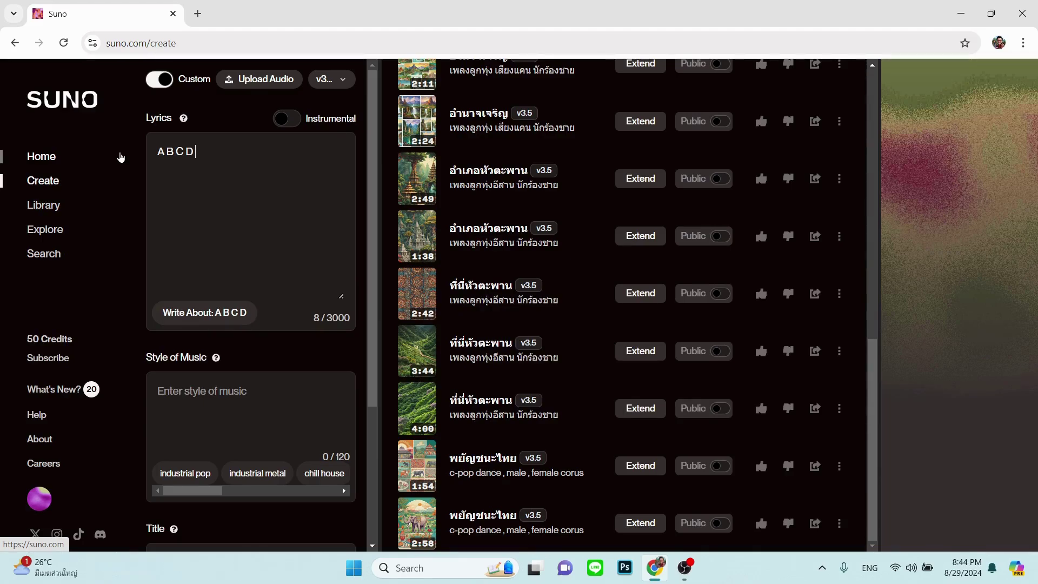
{"action": "type", "text": "E F G"}
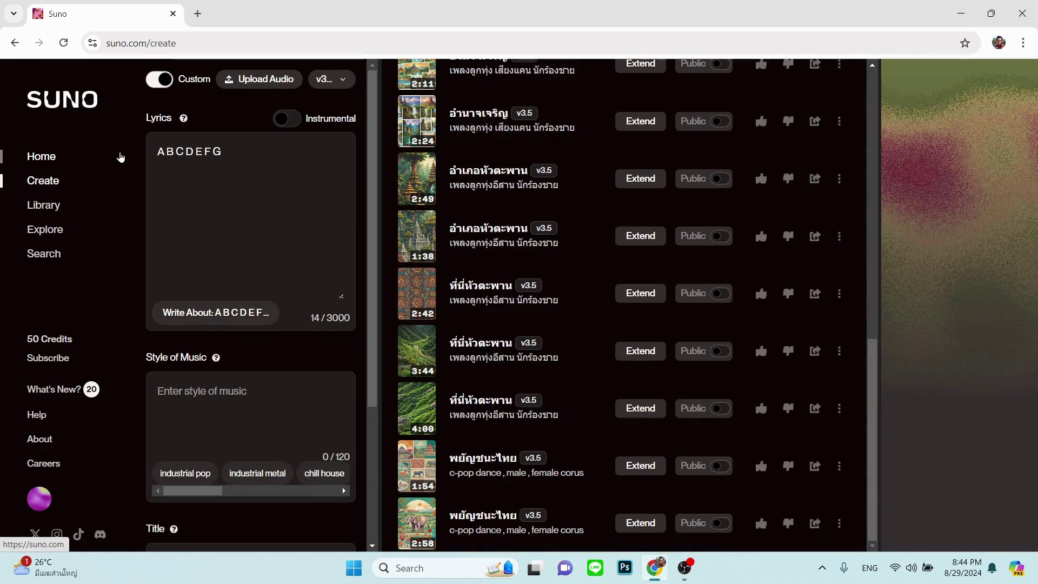
{"action": "key", "text": "Return"}
{"action": "type", "text": "H I J K L M N "}
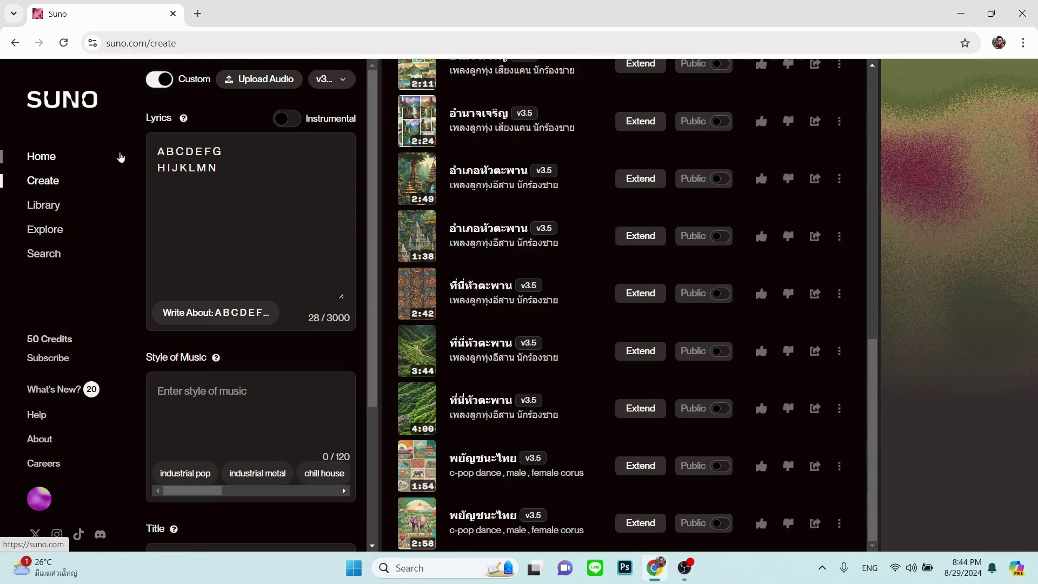
{"action": "type", "text": "O P"}
{"action": "key", "text": "Return"}
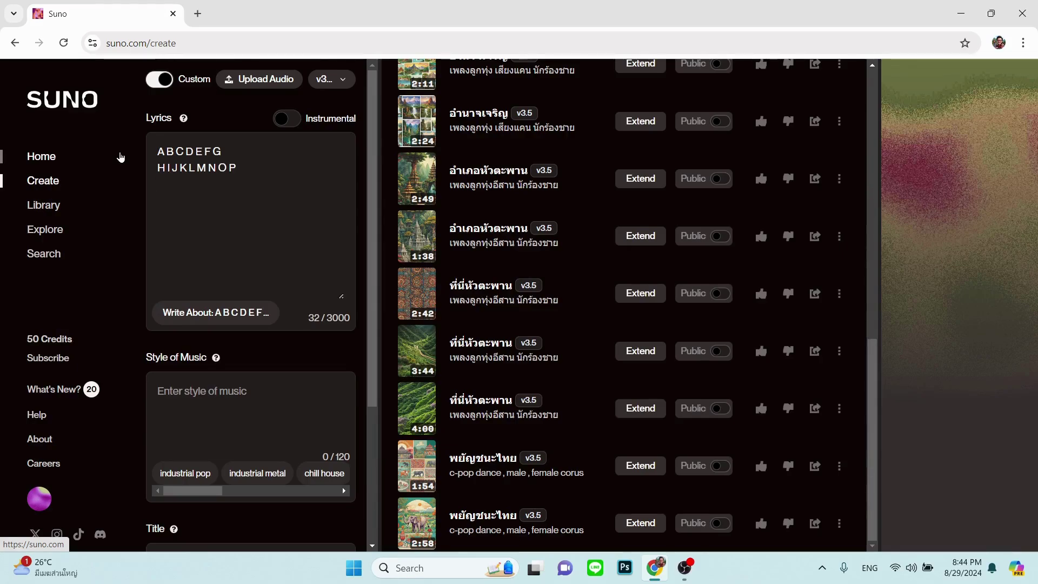
- Add the lyric lines "Q R S T U V W" and "X Y Z" below the first two
{"action": "type", "text": "SQ"}
{"action": "key", "text": "BackSpace"}
{"action": "key", "text": "BackSpace"}
{"action": "type", "text": "Q R S T U V "}
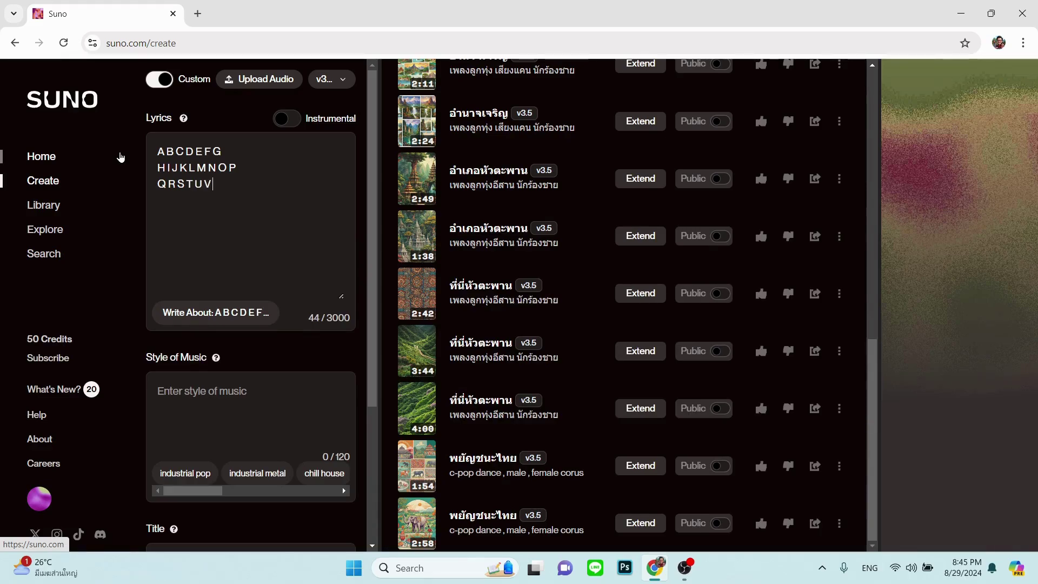
{"action": "type", "text": "W"}
{"action": "key", "text": "Return"}
{"action": "type", "text": "X Y Z"}
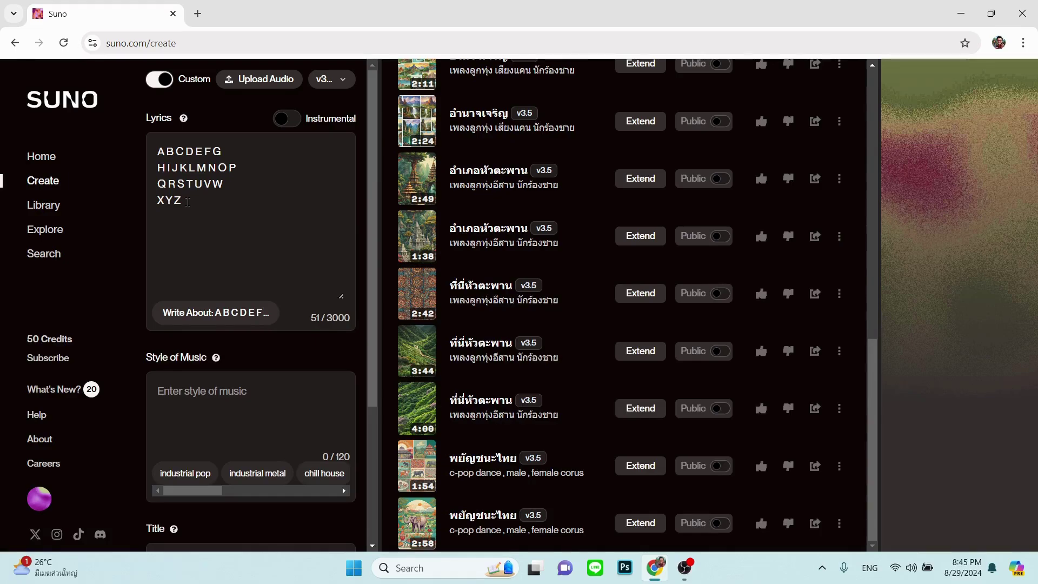
- Copy the whole alphabet verse and paste it twice below, separated by blank lines, to make three verses
{"action": "key", "text": "ctrl+a"}
{"action": "key", "text": "ctrl+c"}
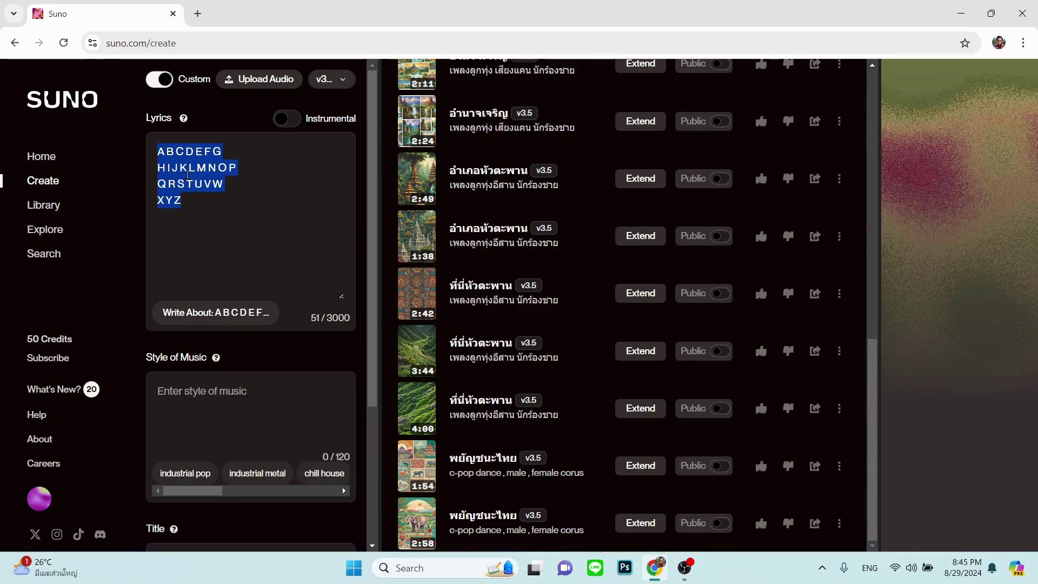
{"action": "left_click", "coordinate": [200, 223]}
{"action": "key", "text": "Return"}
{"action": "key", "text": "Return"}
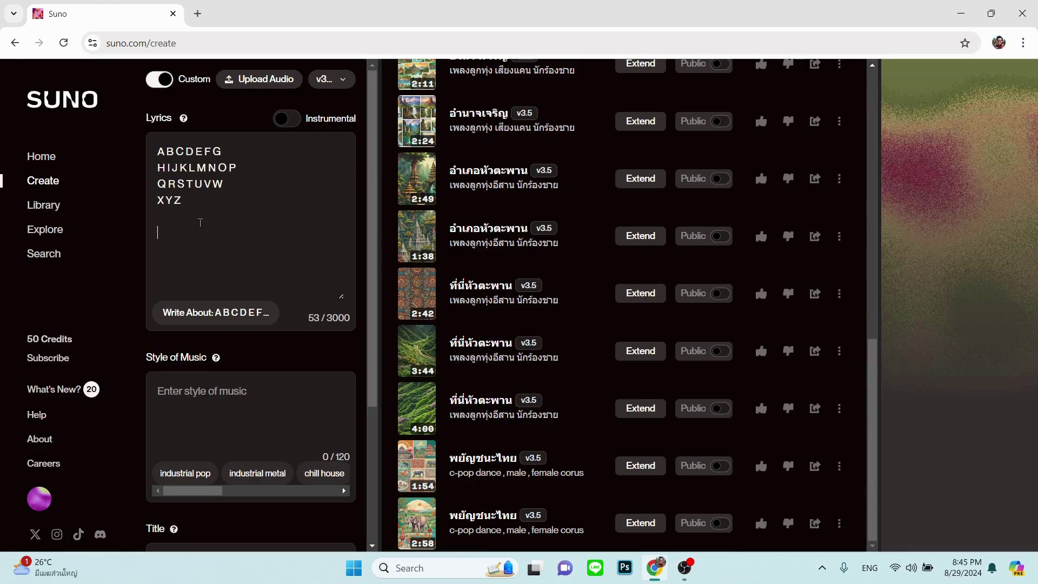
{"action": "key", "text": "ctrl+v"}
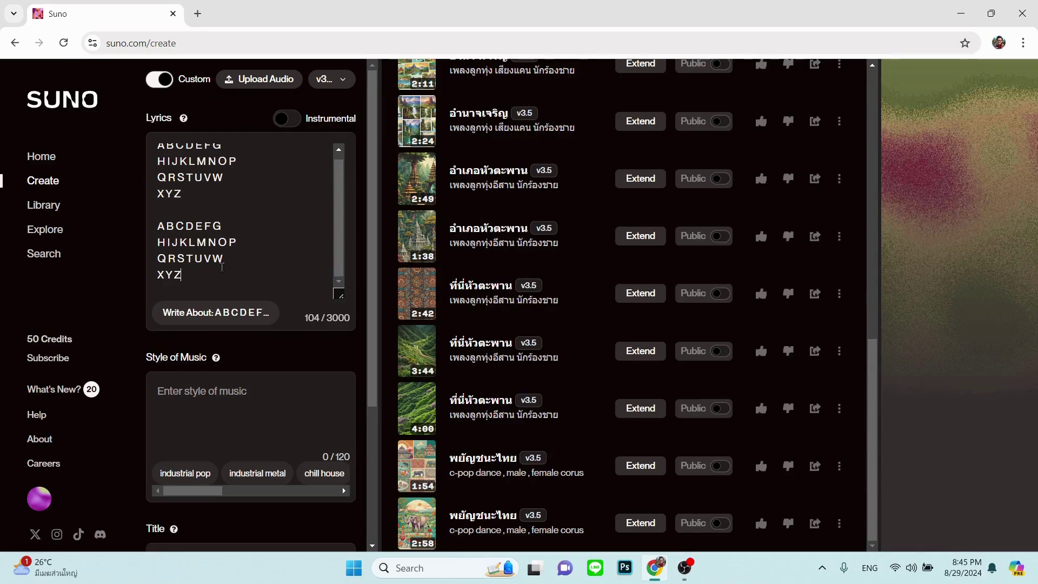
{"action": "key", "text": "ctrl+v"}
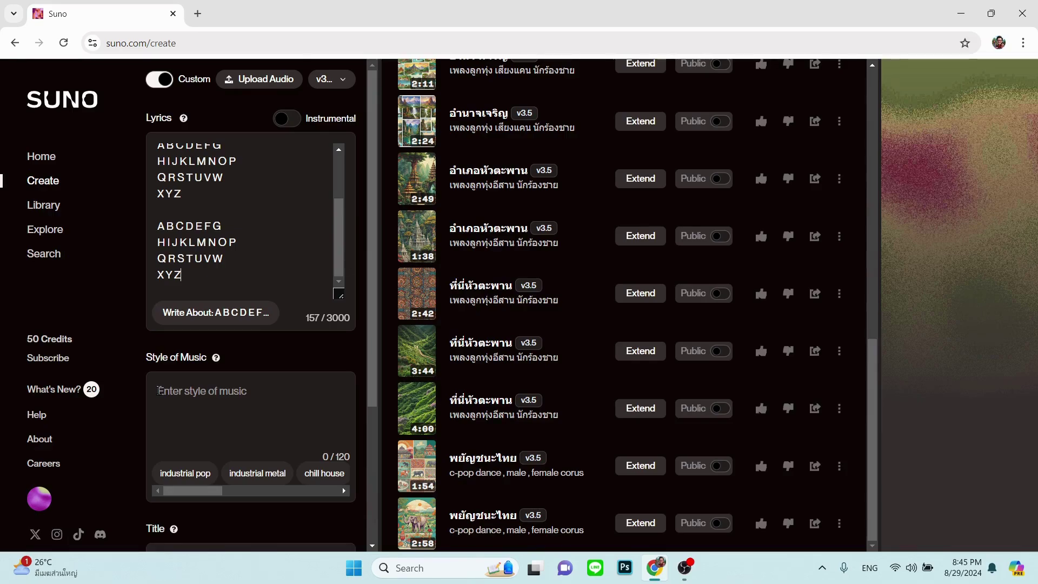
- Set the style of music to the suggested "dance rock" followed by ", male , female corus"
{"action": "scroll", "coordinate": [254, 411], "scroll_direction": "down", "scroll_amount": 1}
{"action": "left_click", "coordinate": [345, 425]}
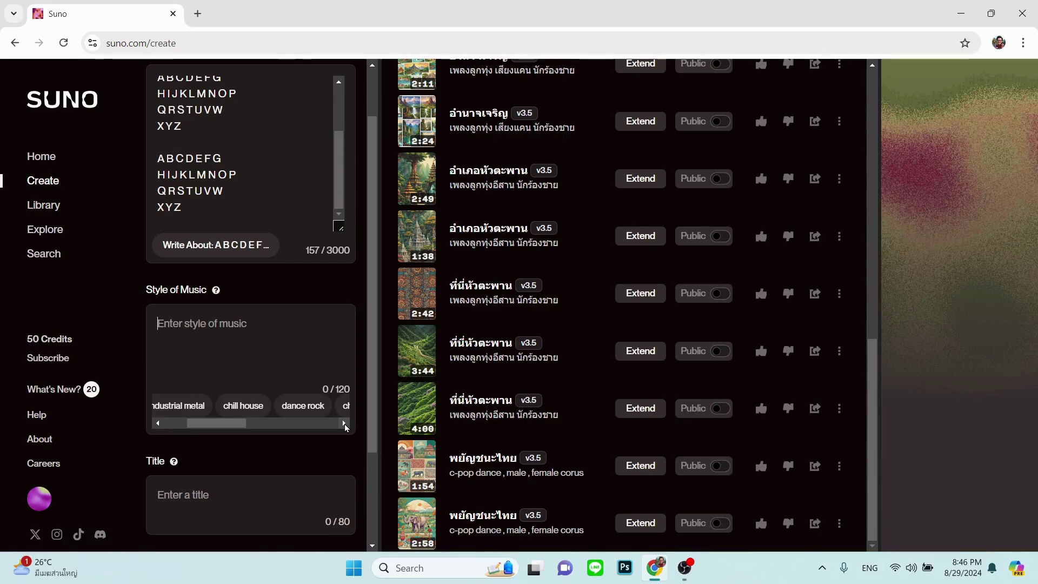
{"action": "left_click", "coordinate": [302, 405]}
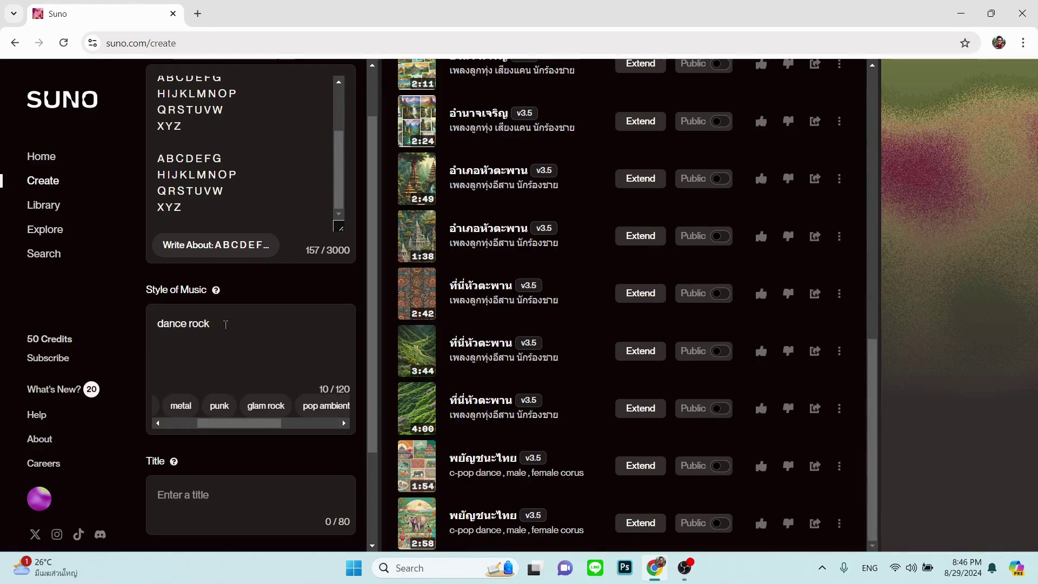
{"action": "type", "text": ", mal"}
{"action": "type", "text": "e , femal"}
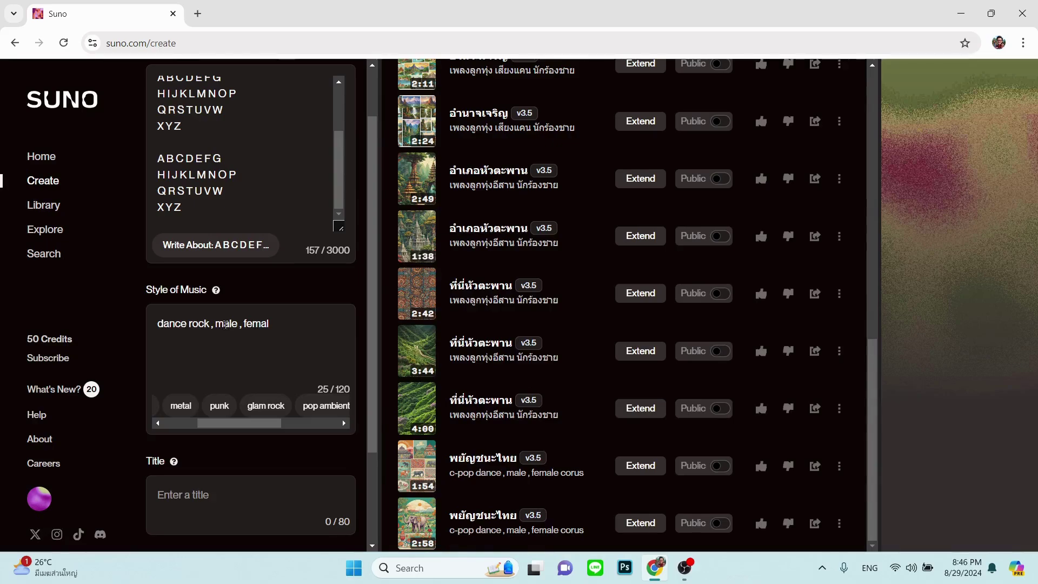
{"action": "type", "text": "e corus"}
- Title the song "A,B,C" and generate it
{"action": "scroll", "coordinate": [217, 382], "scroll_direction": "down", "scroll_amount": 2}
{"action": "left_click", "coordinate": [217, 383]}
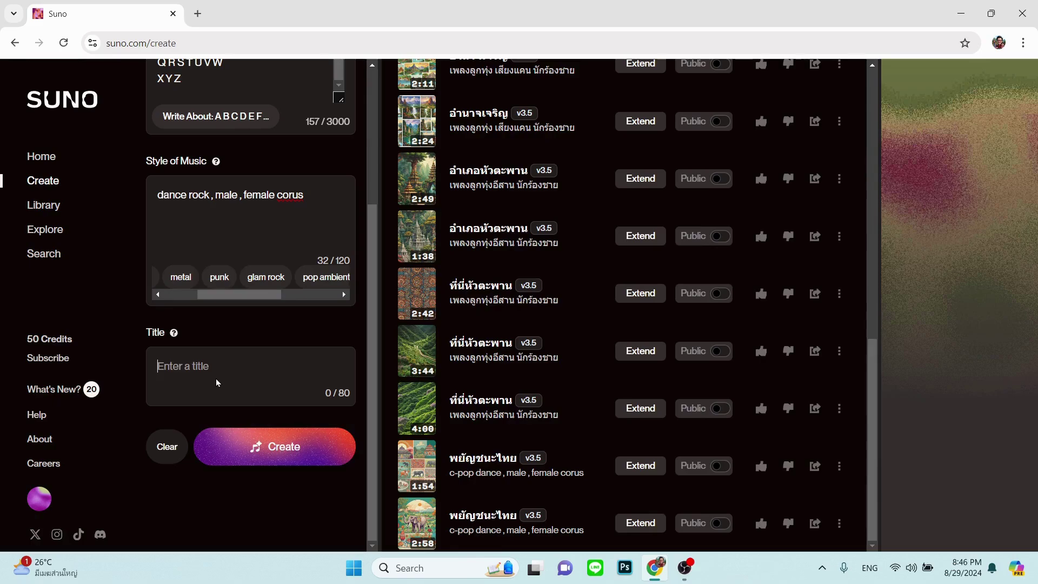
{"action": "type", "text": "A,B"}
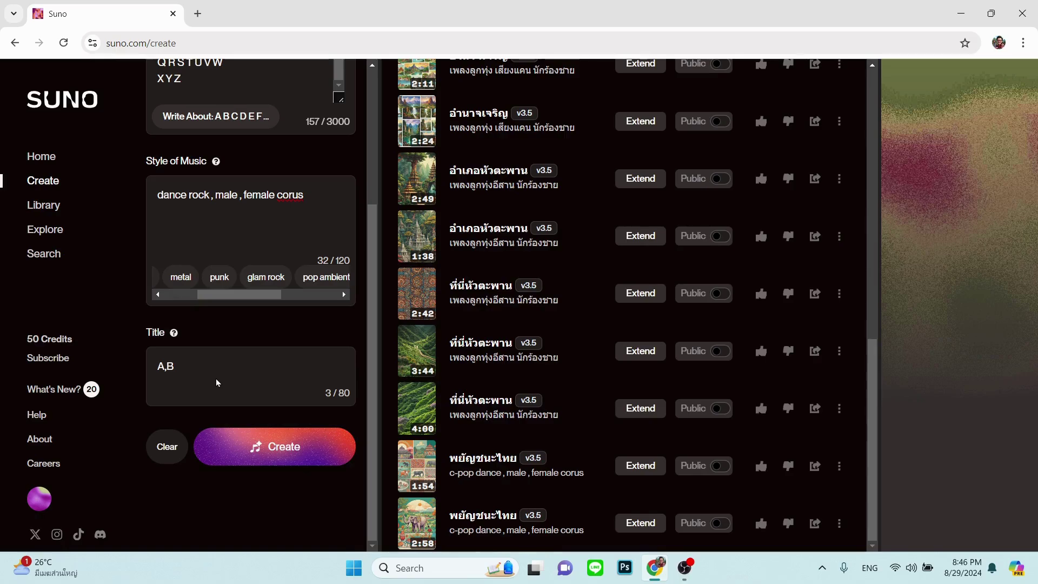
{"action": "scroll", "coordinate": [216, 378], "scroll_direction": "up", "scroll_amount": 4}
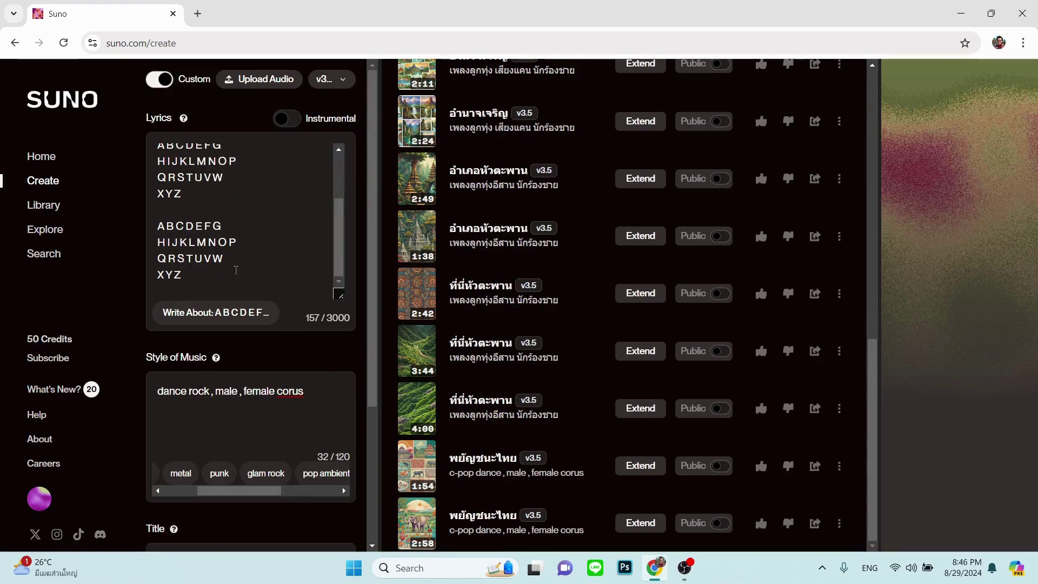
{"action": "scroll", "coordinate": [237, 379], "scroll_direction": "down", "scroll_amount": 4}
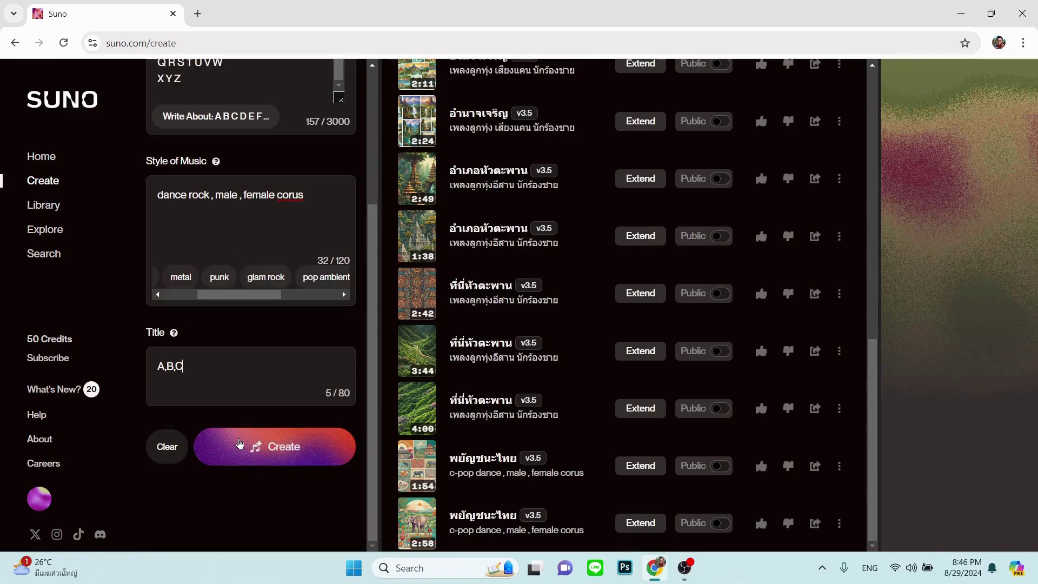
{"action": "left_click", "coordinate": [281, 447]}
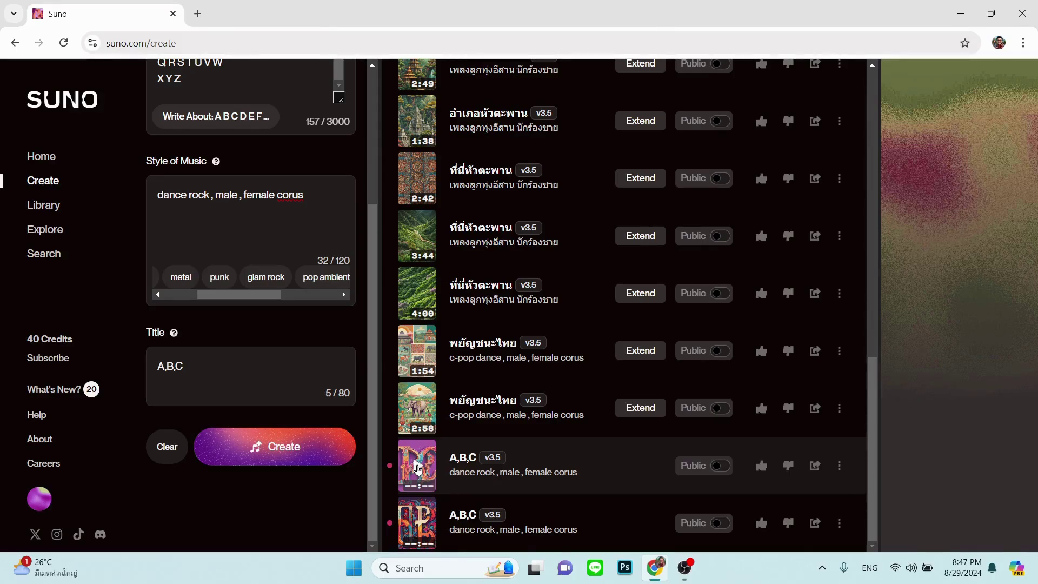
- Play the first generated A,B,C song, pause it, and play the second version
{"action": "left_click", "coordinate": [416, 468]}
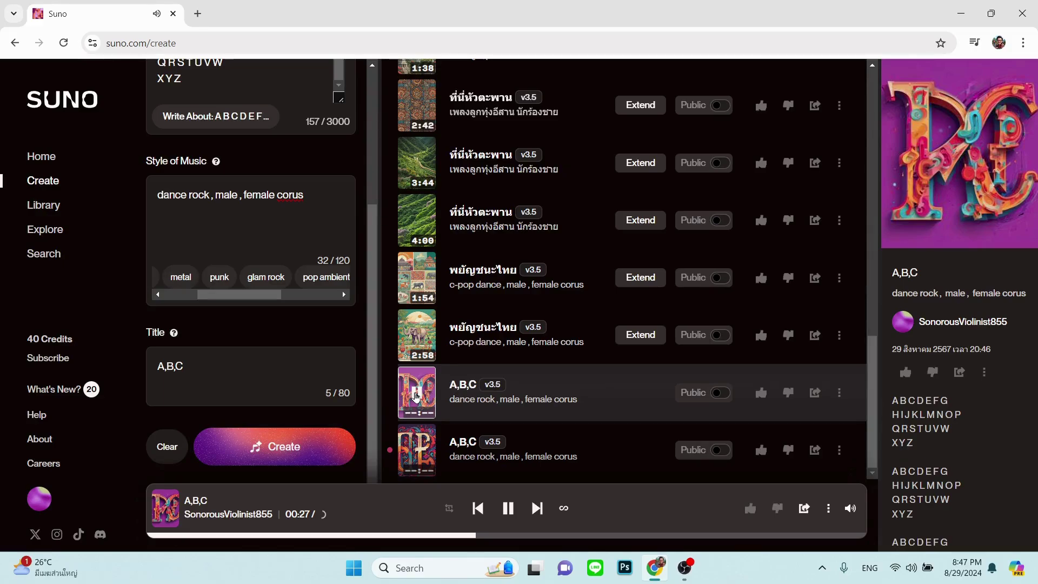
{"action": "left_click", "coordinate": [415, 395]}
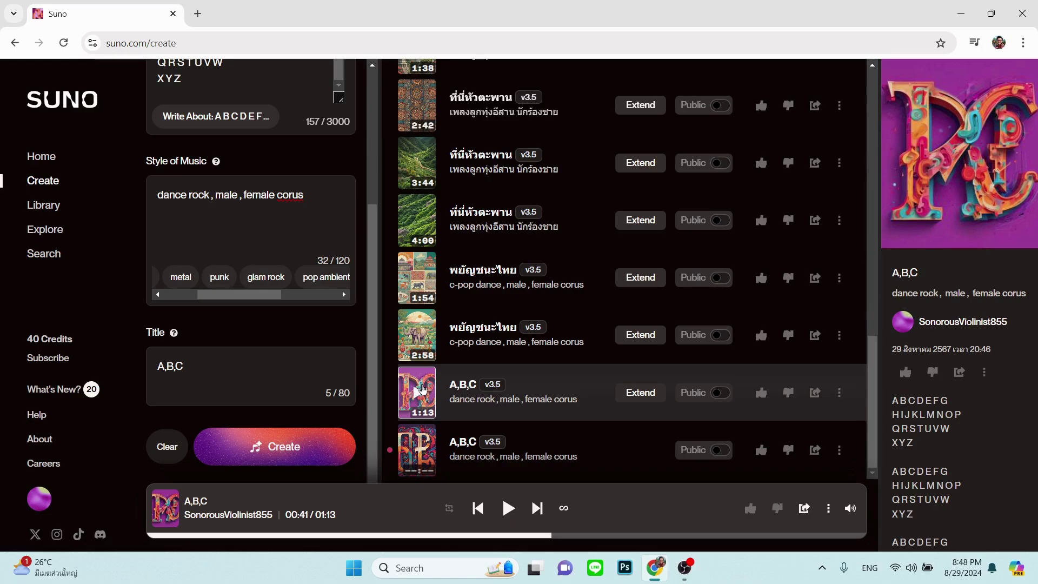
{"action": "left_click", "coordinate": [410, 440]}
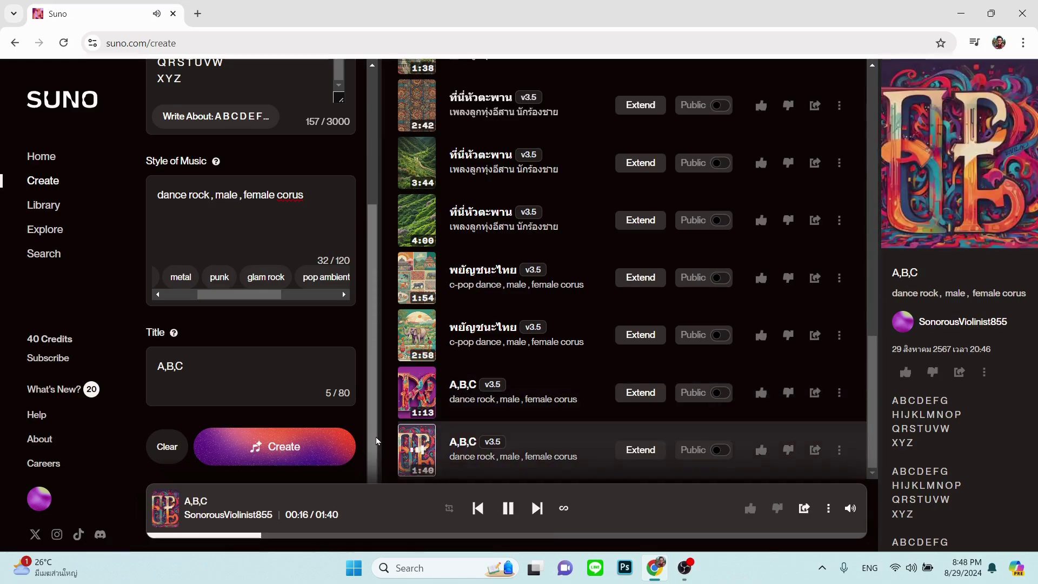